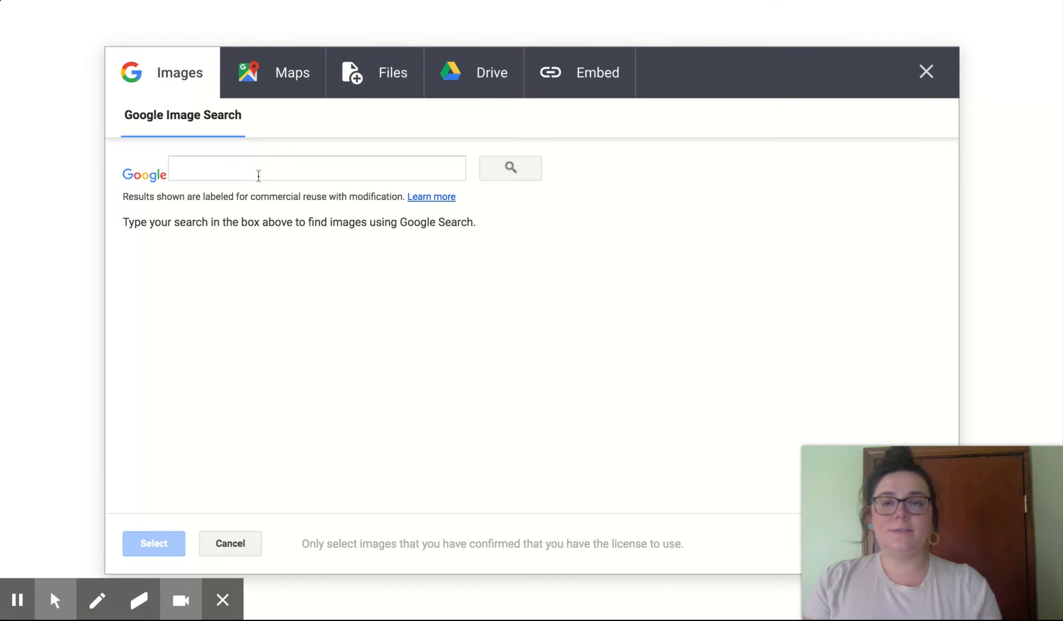
Search Google Images for "cartoon wizard" and insert the penguin wizard picture into the comic.
click(259, 174)
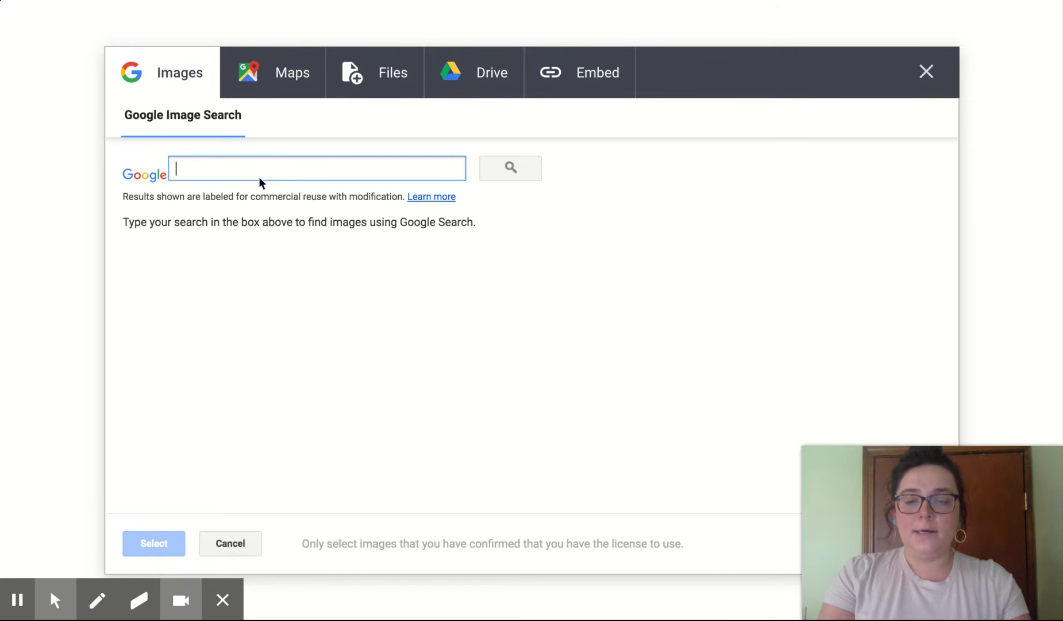
text(cartoon w)
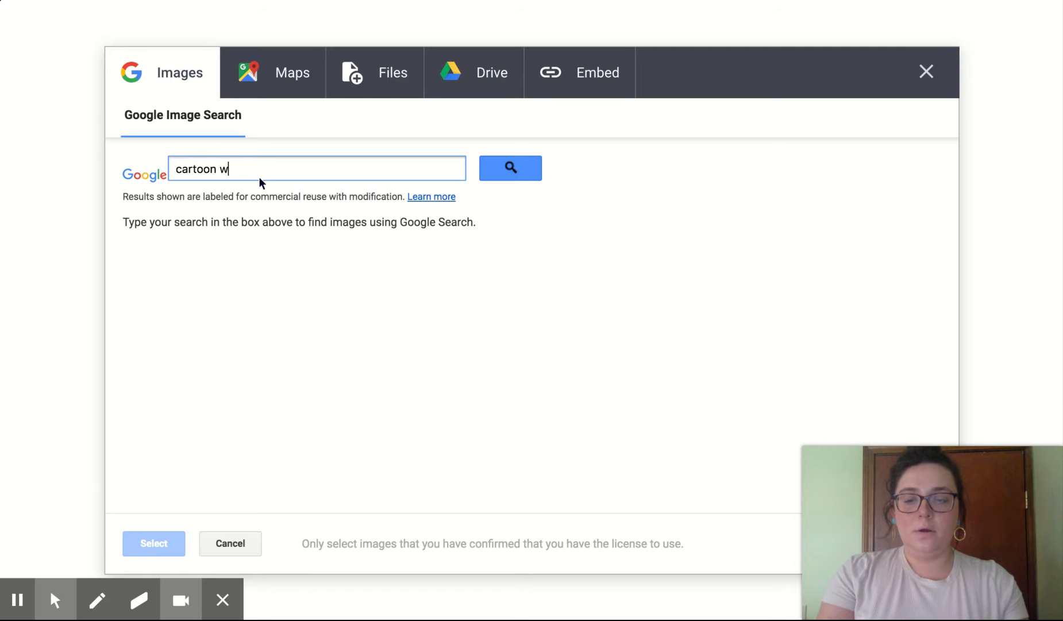
text(izard)
key(Return)
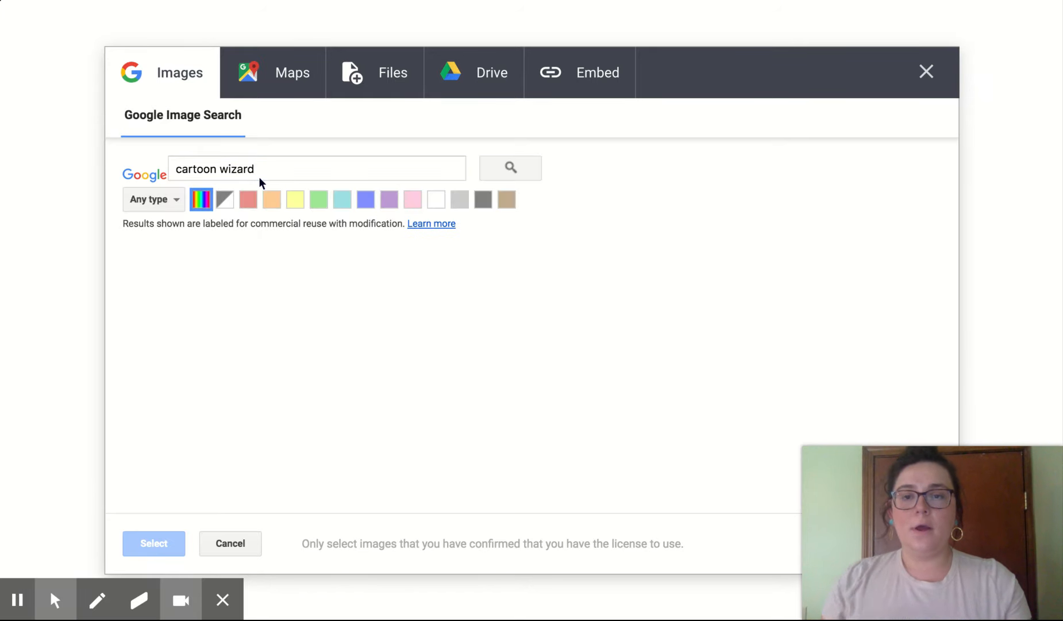
click(208, 315)
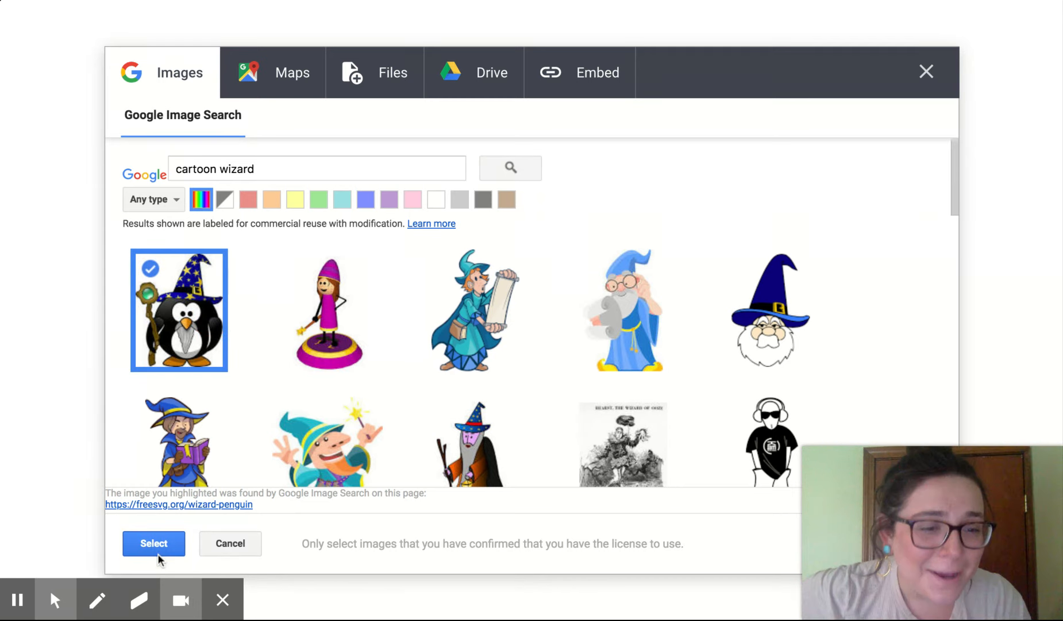
click(154, 544)
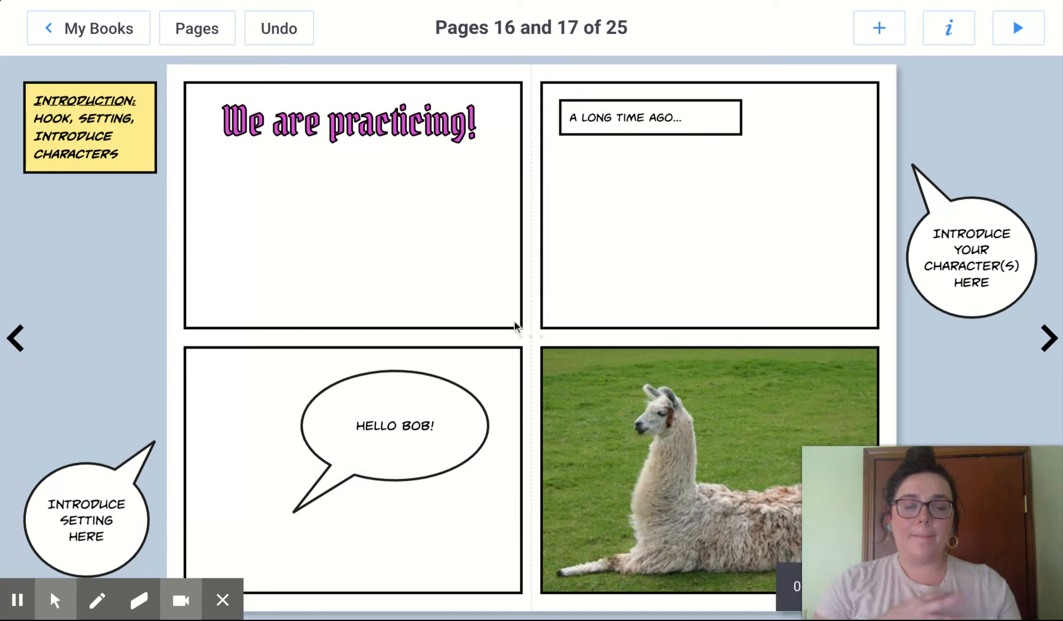
Shrink the penguin wizard to less than half its size and place it in the panel below the "A long time ago..." caption.
click(590, 368)
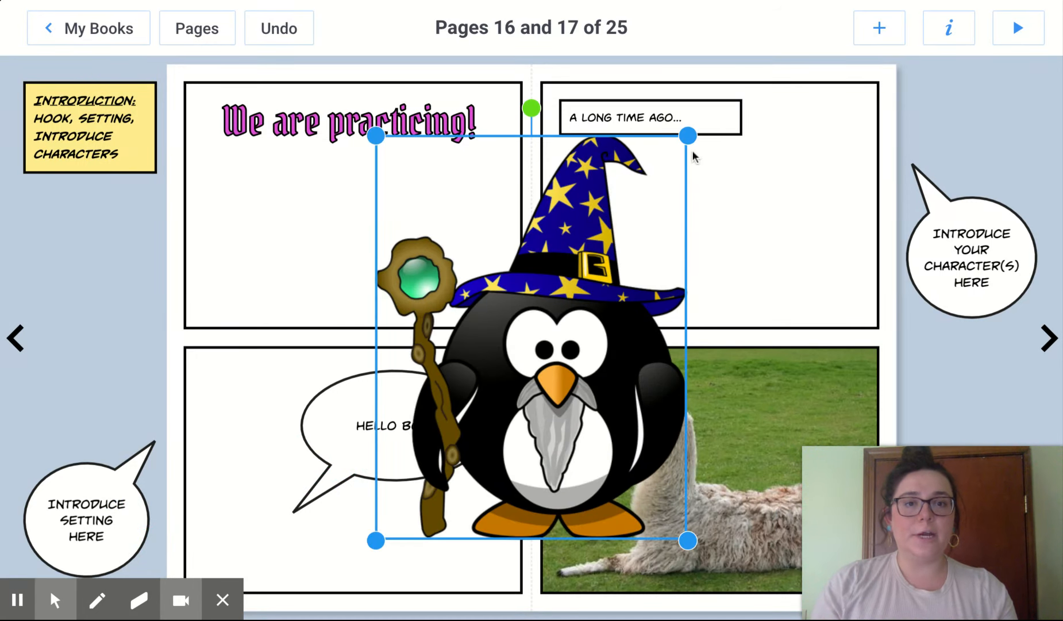
drag(688, 139, 506, 371)
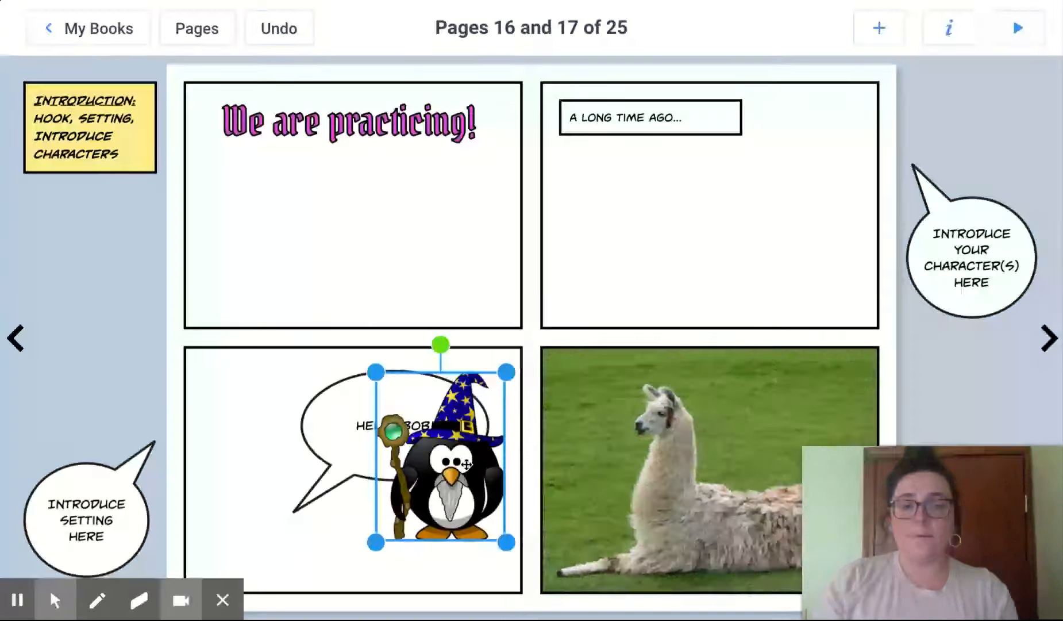
drag(463, 458, 654, 245)
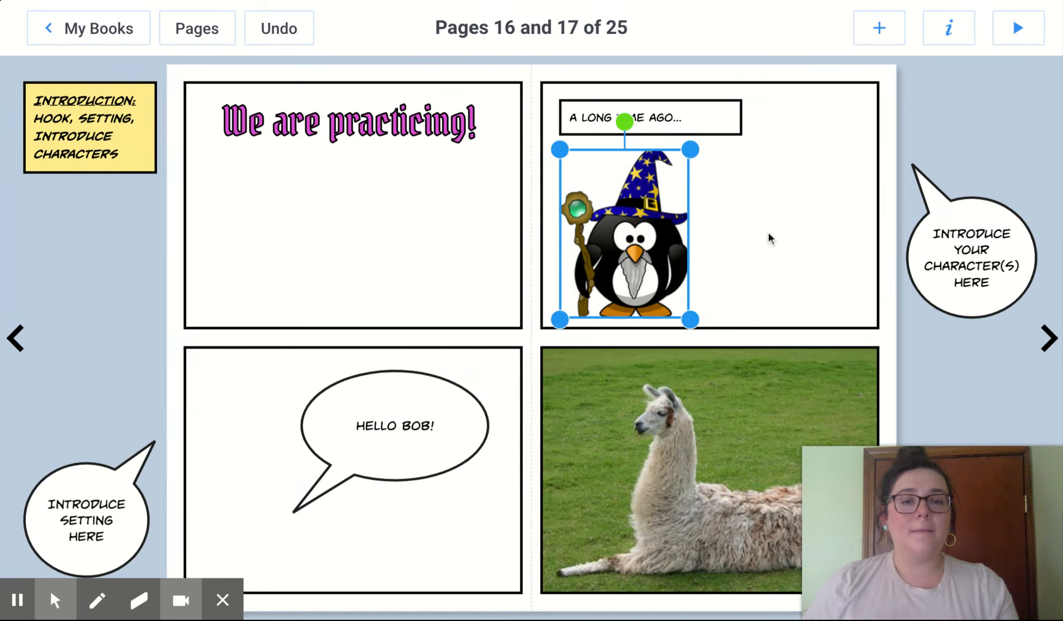
click(947, 149)
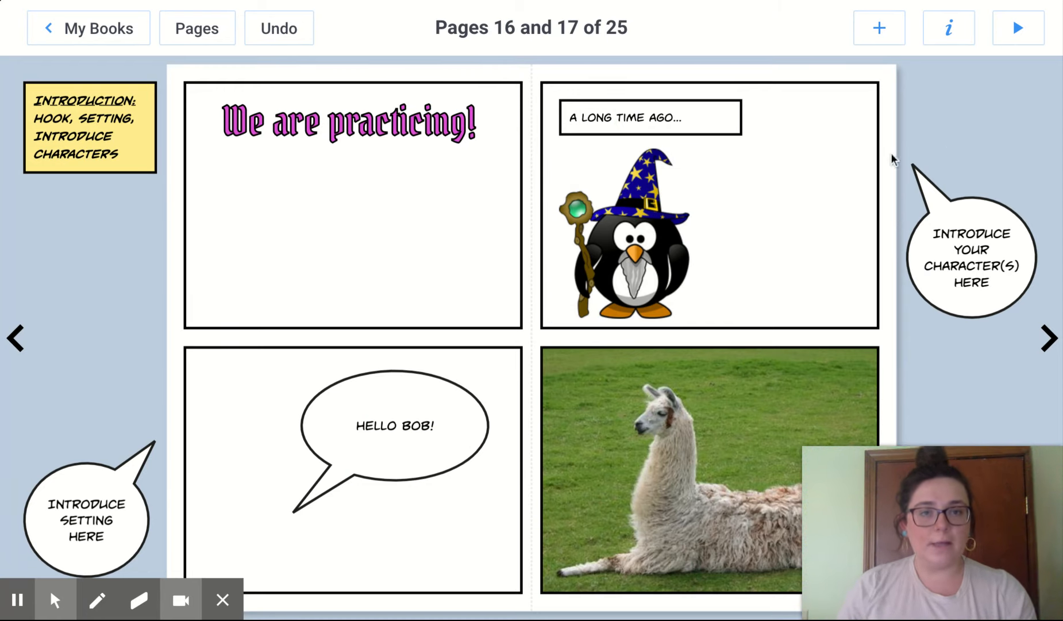
Duplicate the penguin wizard into the panel with the "We are practicing!" title.
click(670, 252)
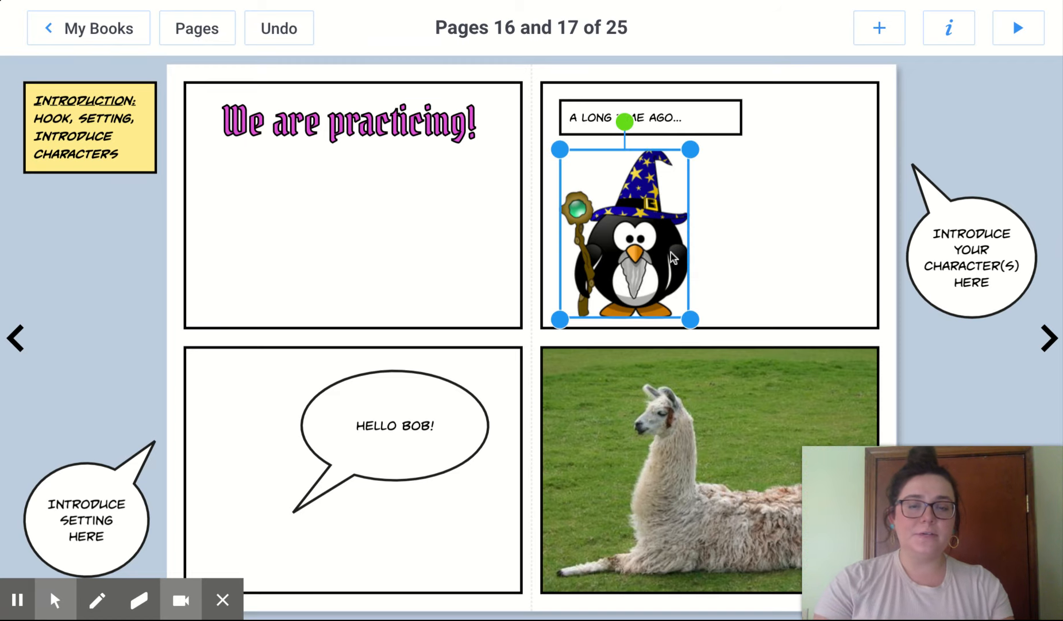
drag(668, 256, 472, 251)
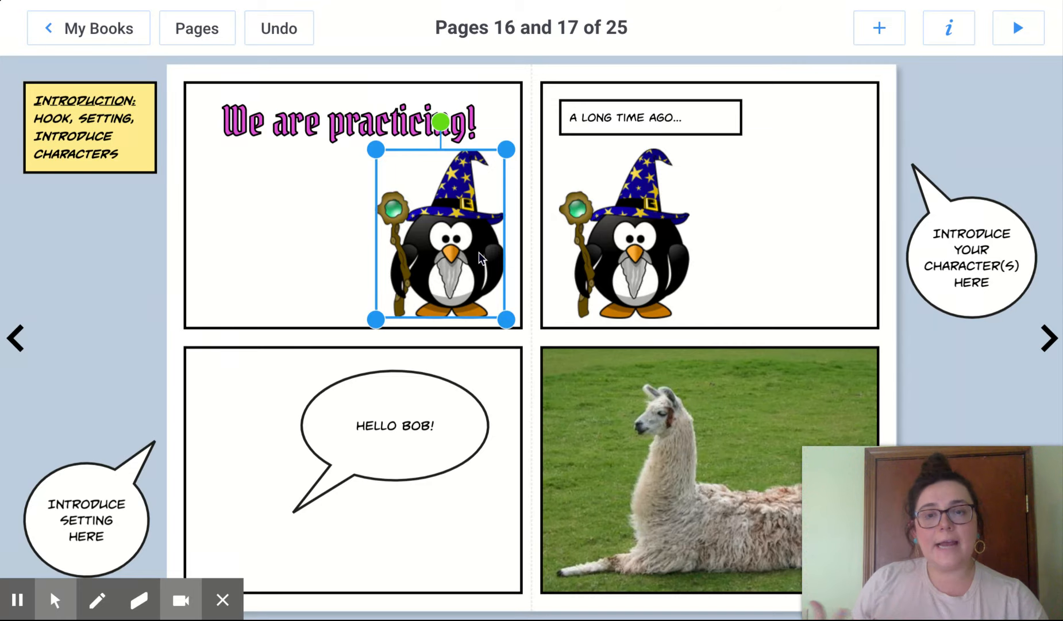
On pages 18 and 19, draw a black stick figure on the right page with the Pen's medium-size paintbrush.
click(1045, 349)
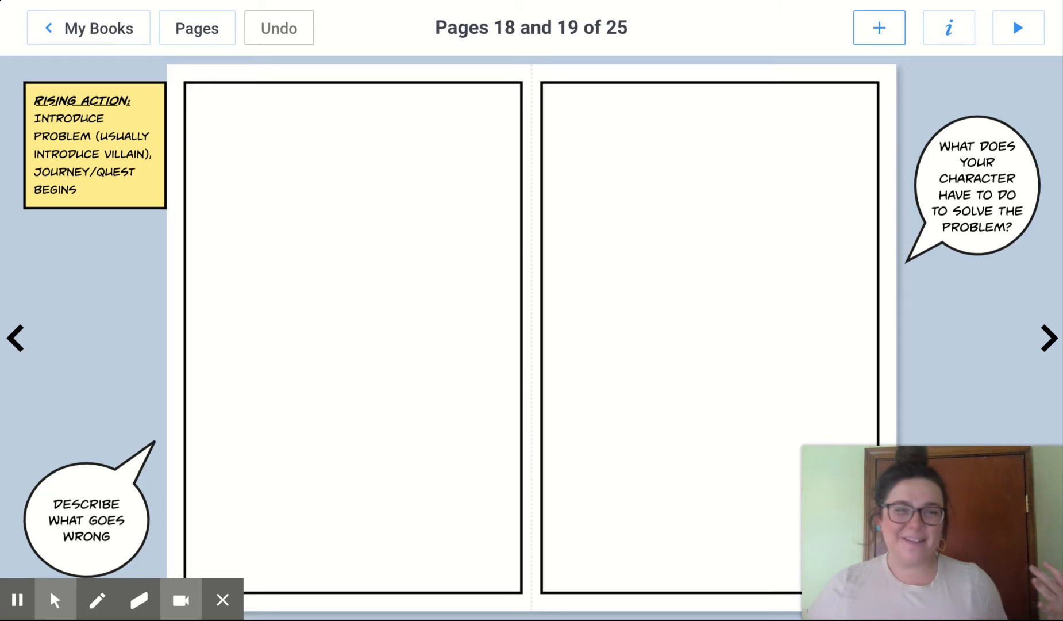
click(880, 30)
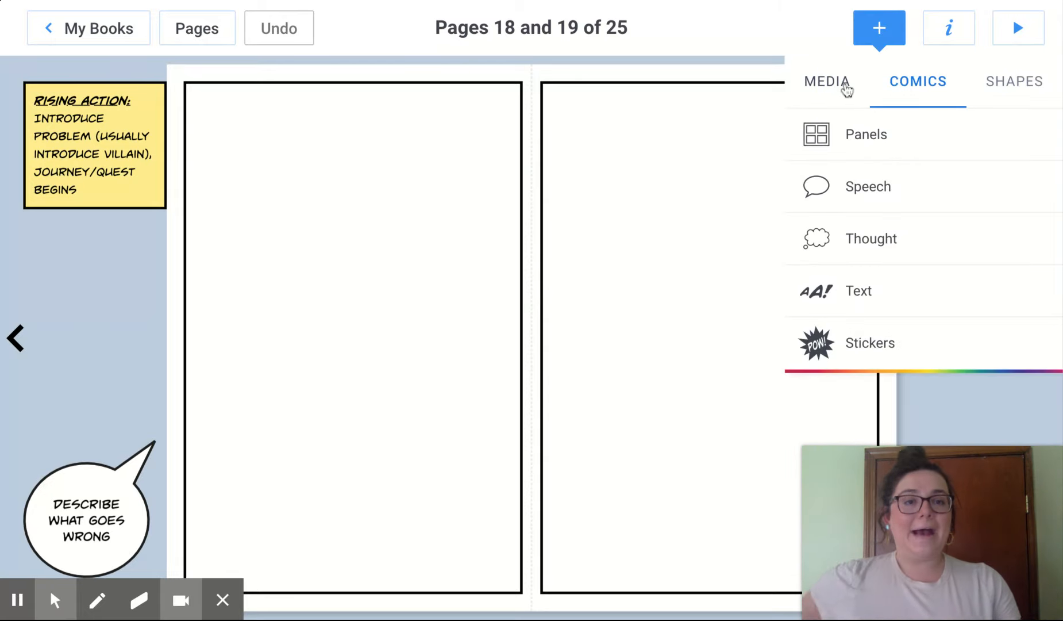
click(847, 89)
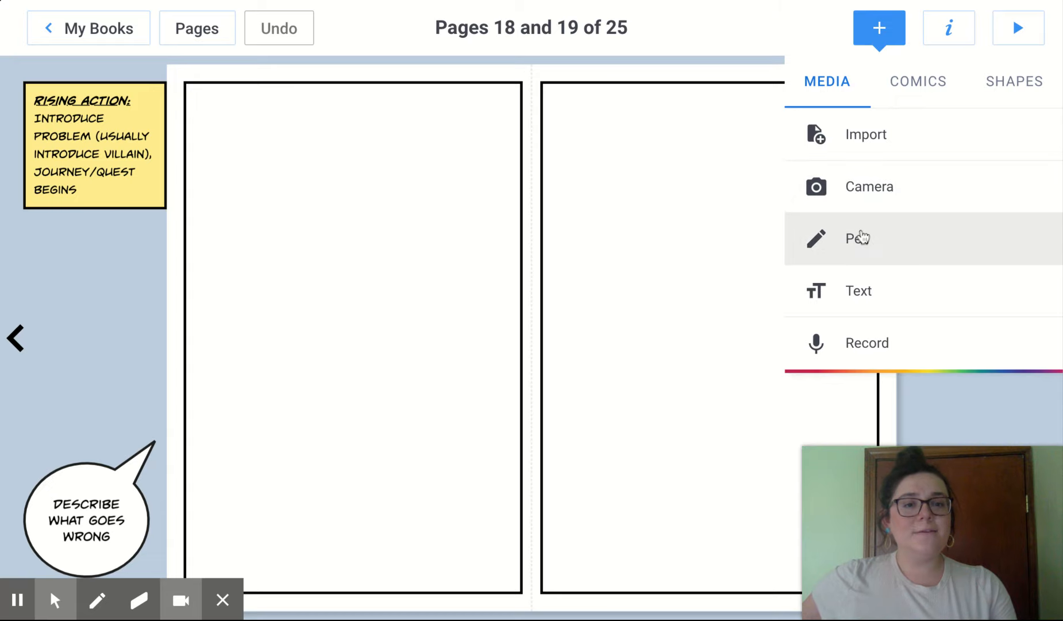
click(860, 237)
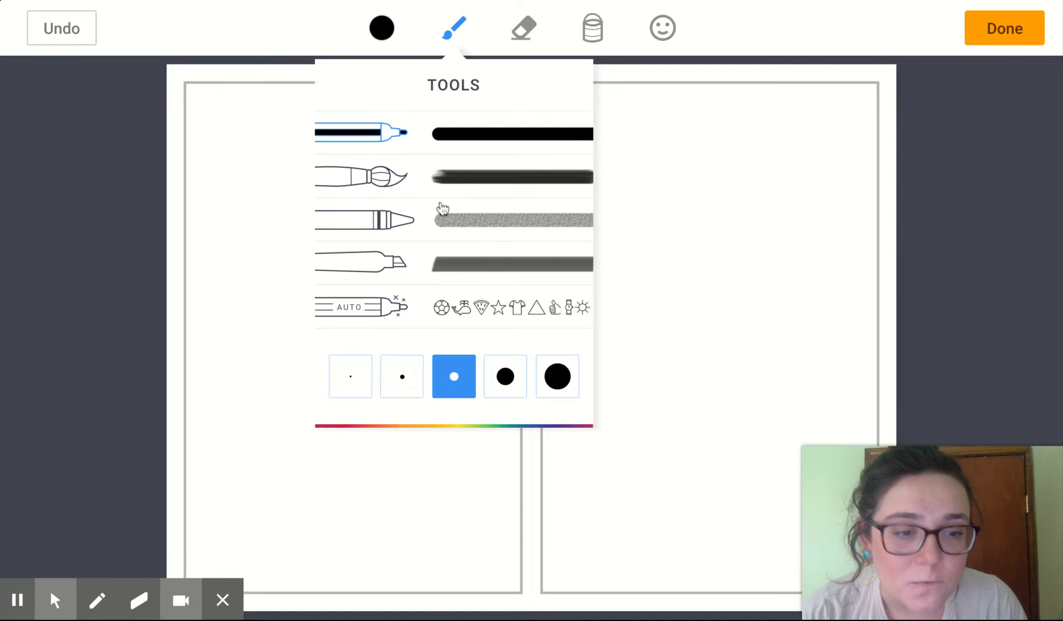
click(383, 185)
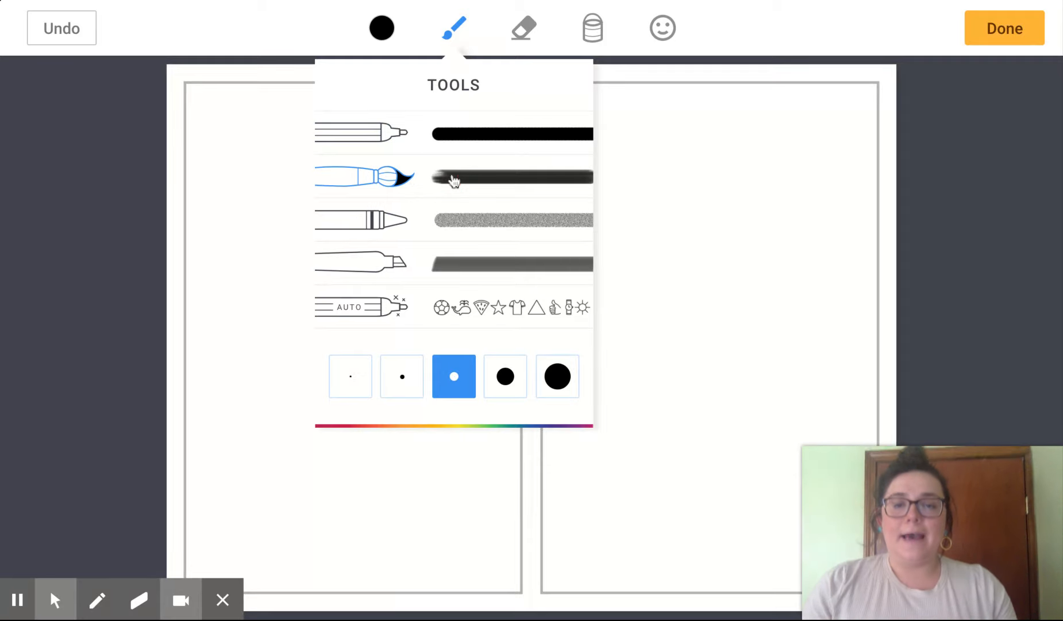
click(683, 206)
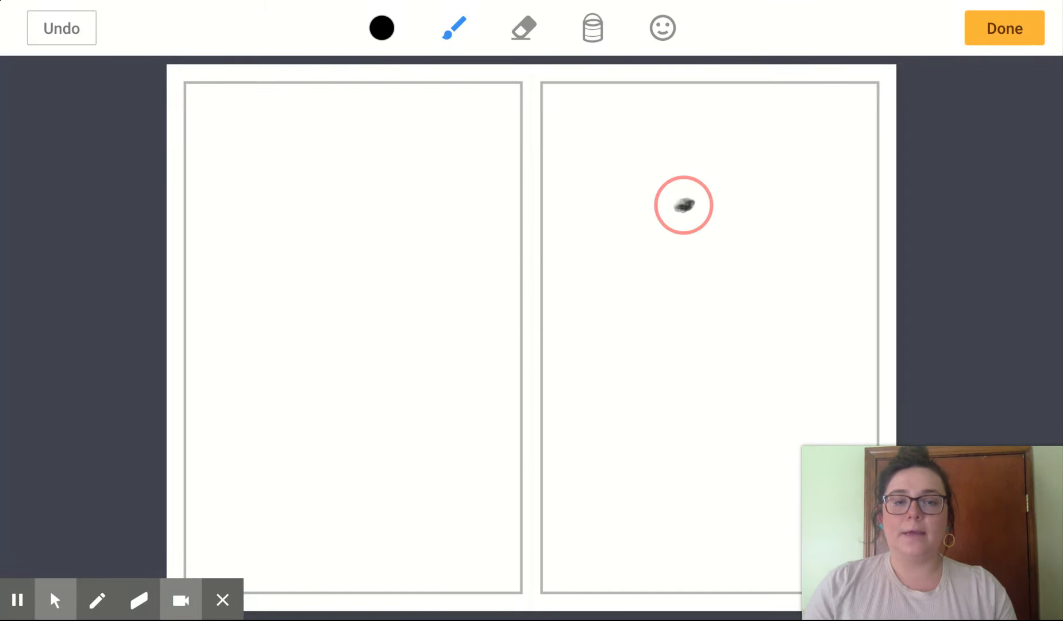
mouse_move(693, 203)
mouse_down()
mouse_move(641, 227)
mouse_move(682, 271)
mouse_move(719, 245)
mouse_move(679, 199)
mouse_up()
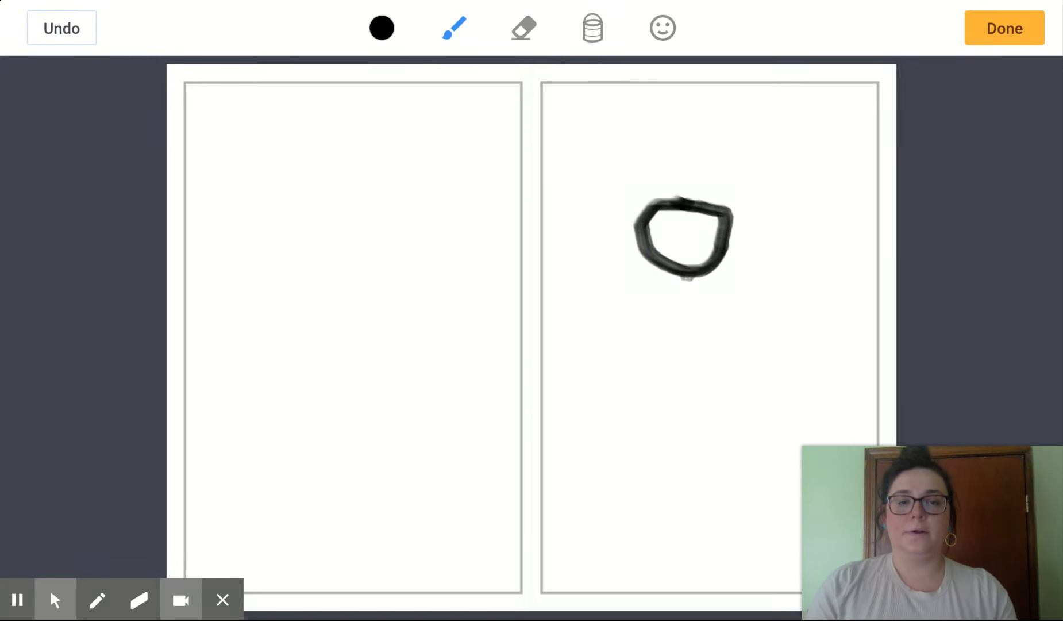
mouse_move(690, 277)
mouse_down()
mouse_move(691, 351)
mouse_move(678, 391)
mouse_move(739, 393)
mouse_up()
mouse_move(641, 297)
mouse_down()
mouse_move(672, 326)
mouse_move(760, 295)
mouse_up()
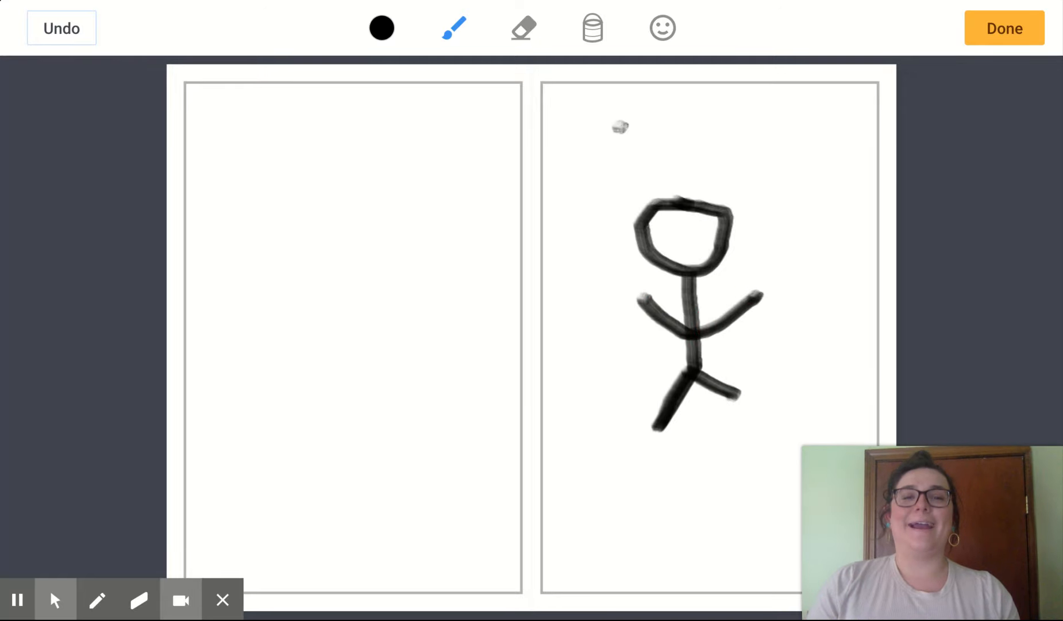
Paint blue hair, eyes and a mouth on the stick figure and finish the drawing.
click(389, 28)
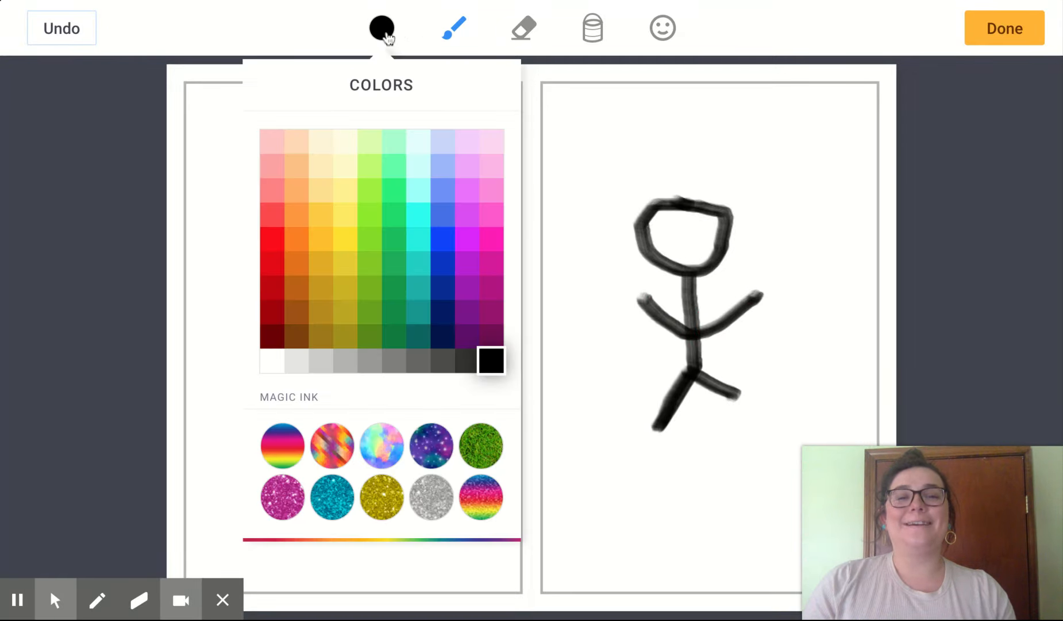
click(442, 208)
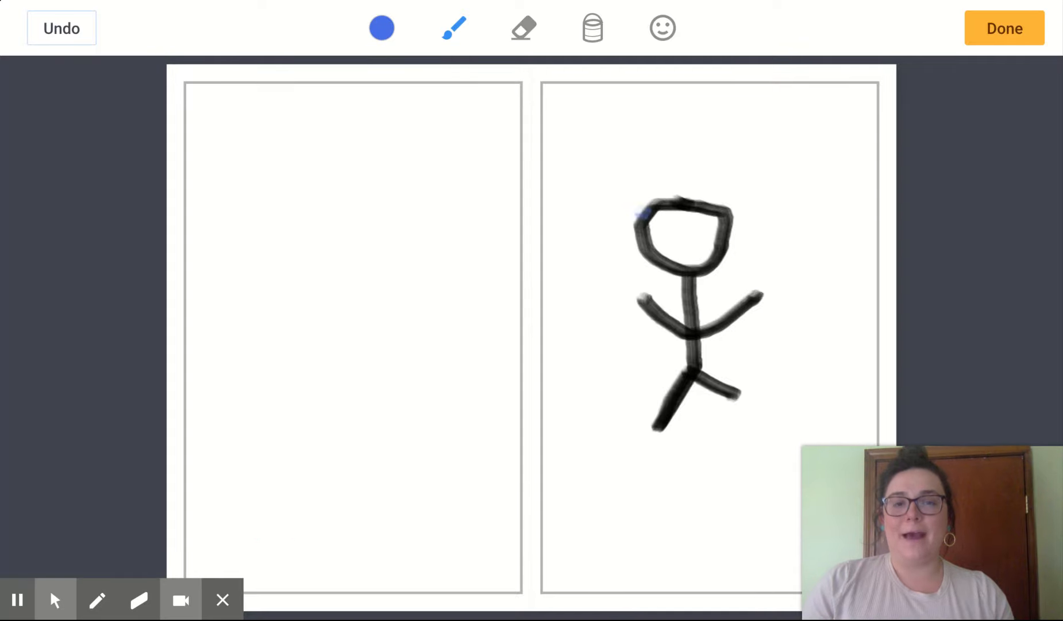
mouse_move(667, 217)
mouse_down()
mouse_move(652, 209)
mouse_move(614, 279)
mouse_move(650, 208)
mouse_move(765, 209)
mouse_move(783, 248)
mouse_move(774, 278)
mouse_move(684, 209)
mouse_move(627, 224)
mouse_move(712, 240)
mouse_up()
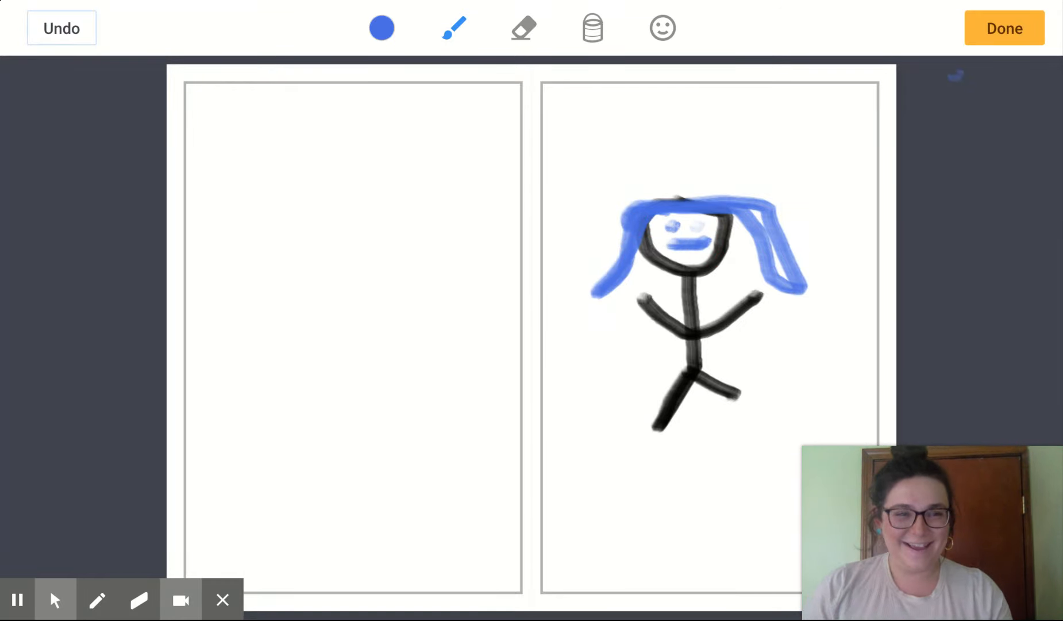
click(984, 39)
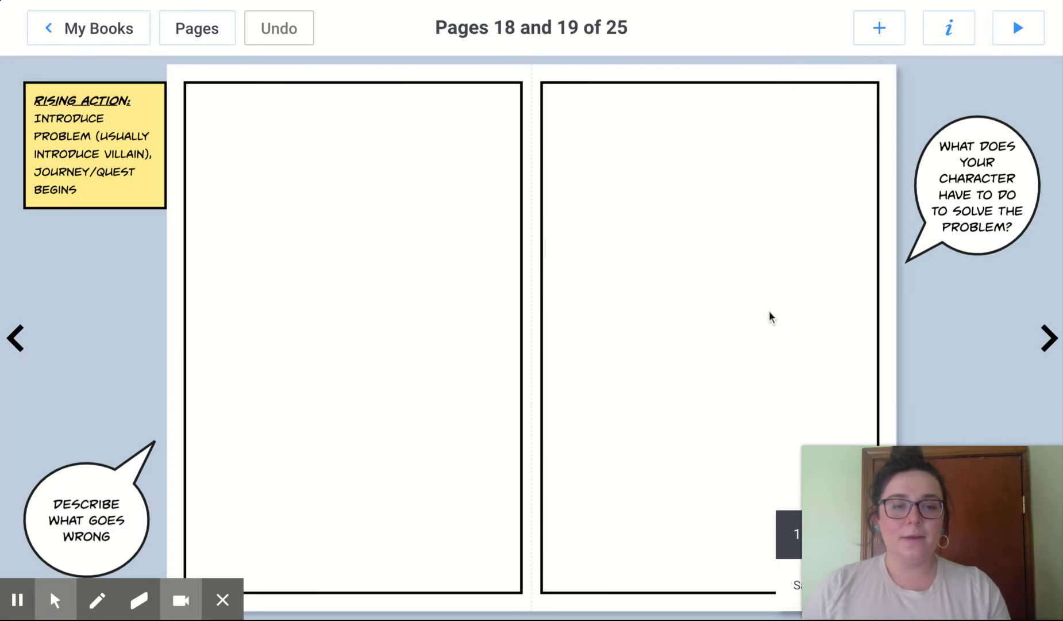
Move the stick-figure drawing to the upper part of the left page's panel and scale it down slightly.
mouse_move(805, 526)
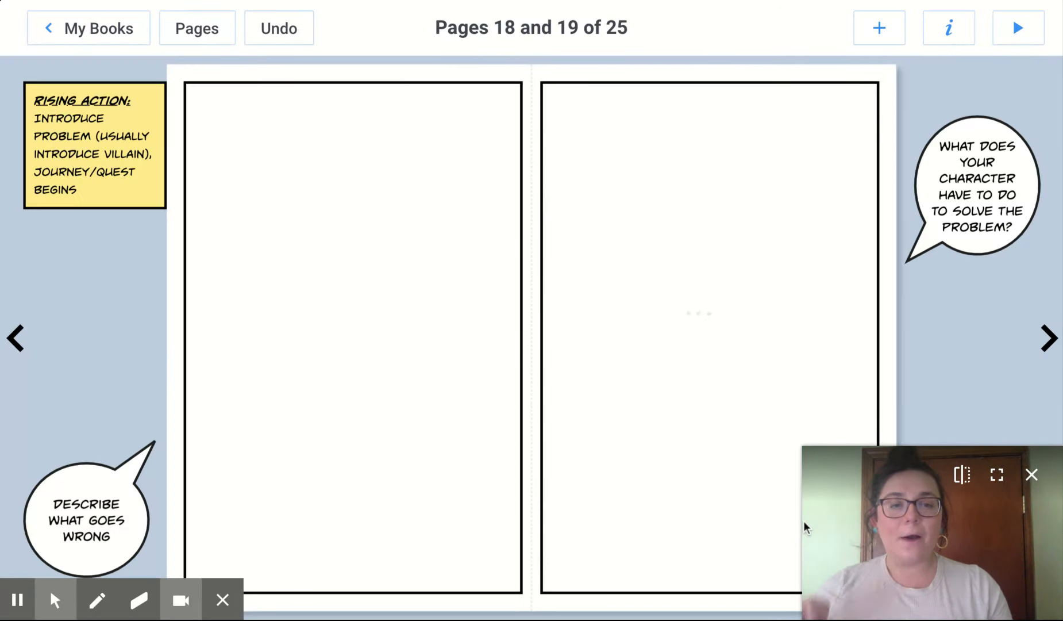
mouse_move(677, 304)
mouse_down()
mouse_move(660, 335)
mouse_move(491, 347)
mouse_move(630, 225)
mouse_move(618, 224)
mouse_move(410, 281)
mouse_move(326, 326)
mouse_move(285, 245)
mouse_up()
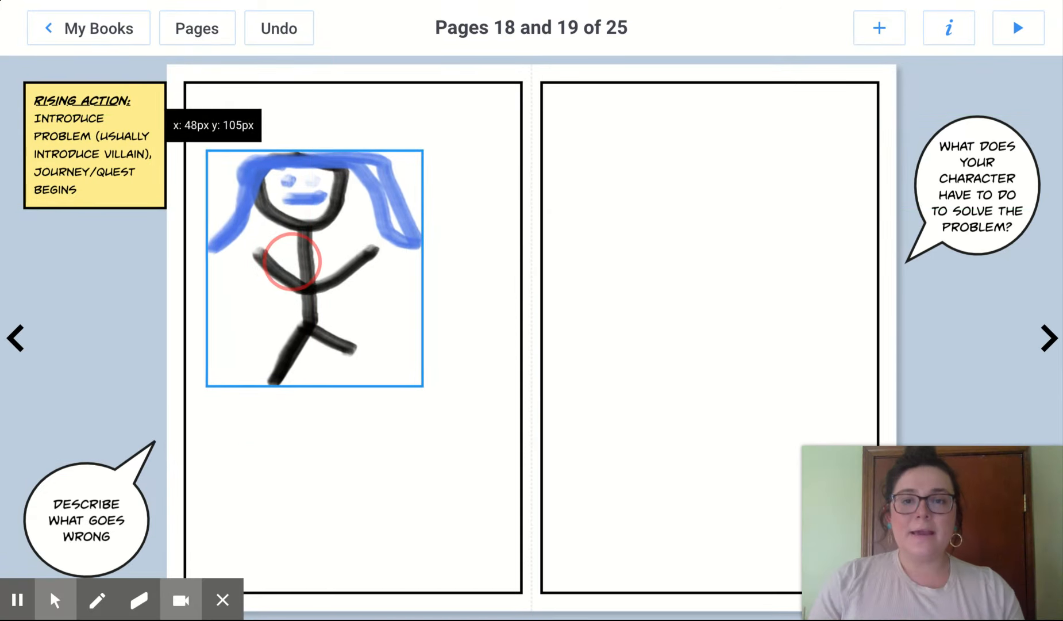
double_click(340, 291)
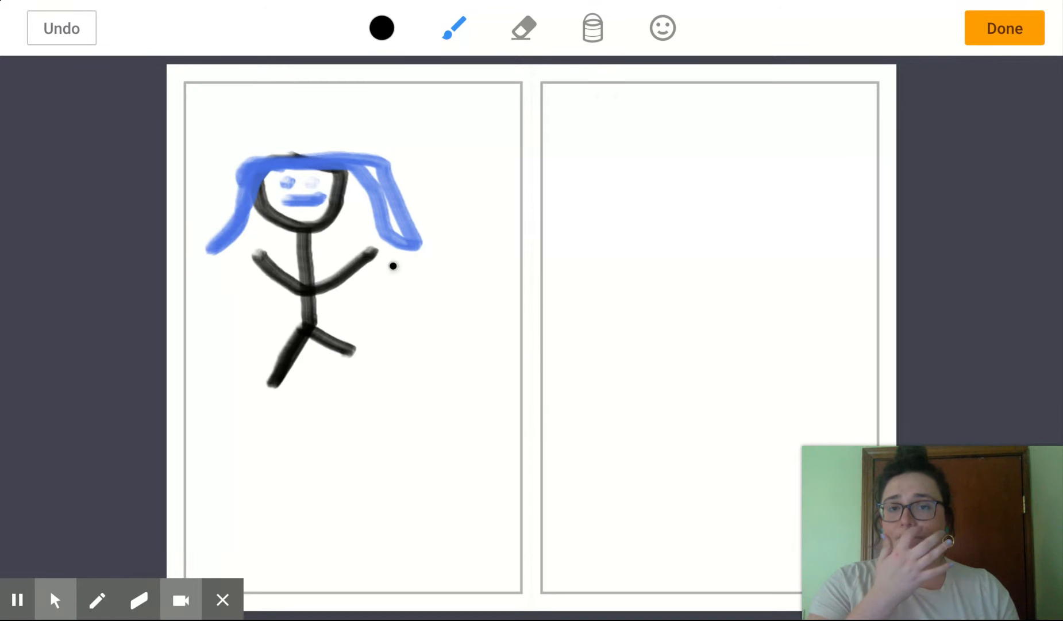
click(993, 29)
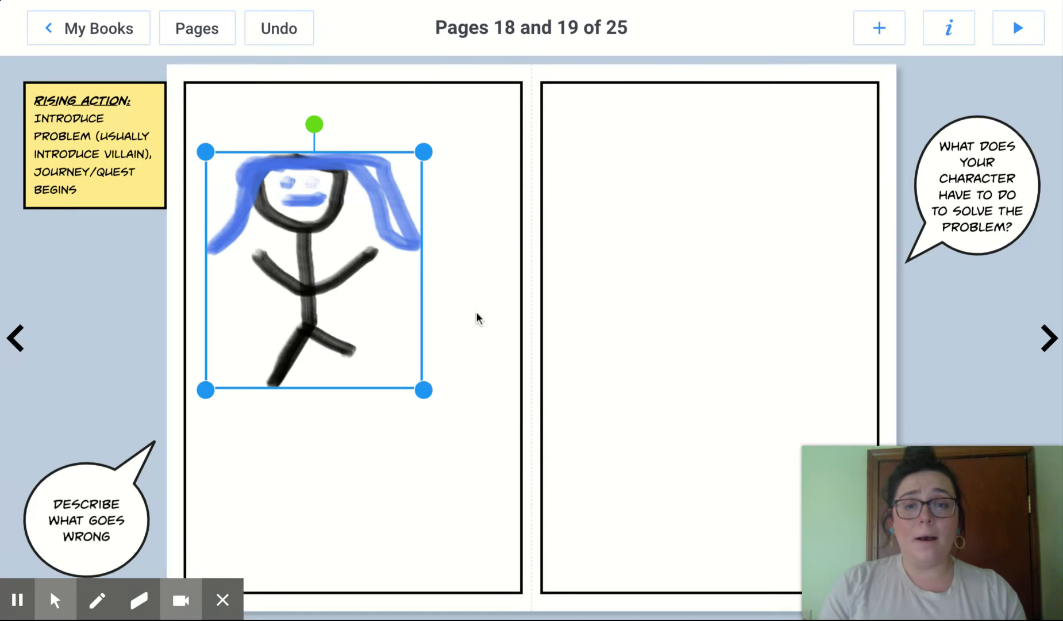
drag(424, 390, 380, 342)
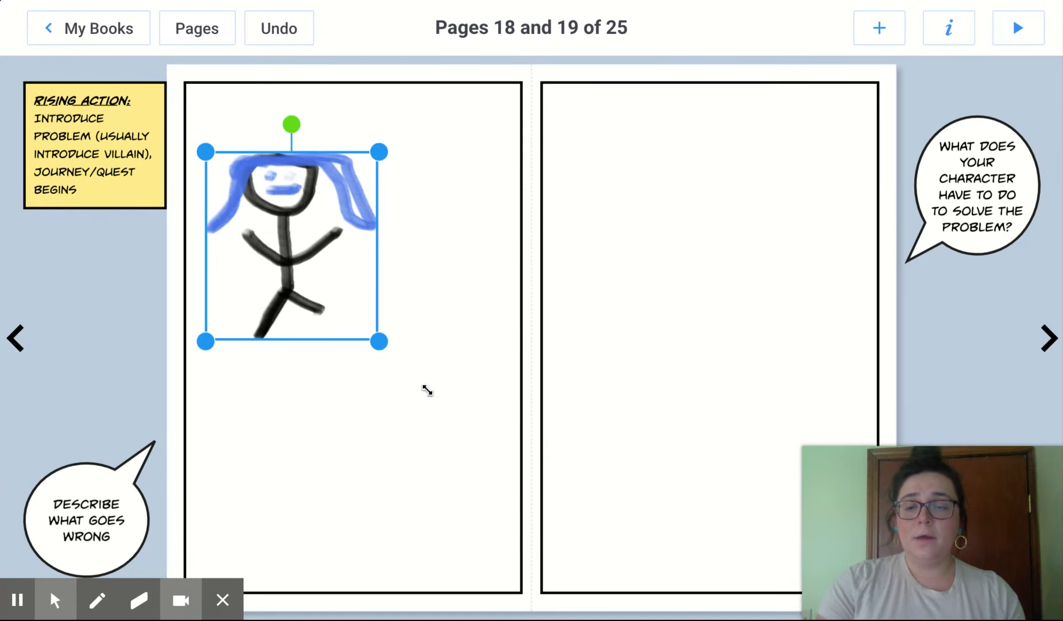
Duplicate the stick figure onto the right page and return to pages 16 and 17.
mouse_move(304, 266)
mouse_down()
mouse_move(610, 281)
mouse_move(641, 256)
mouse_up()
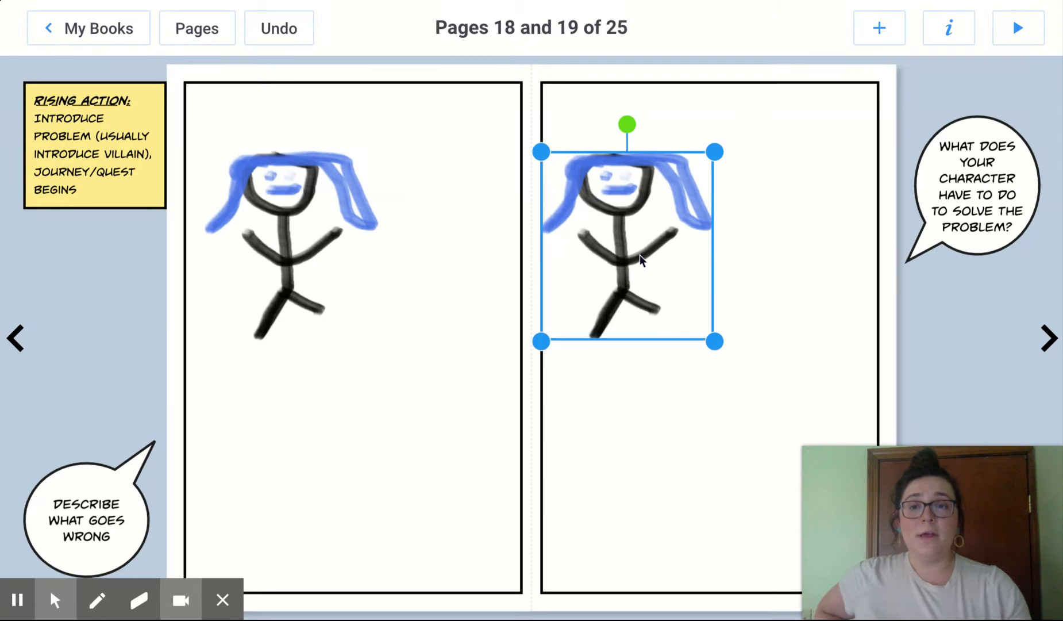
click(16, 339)
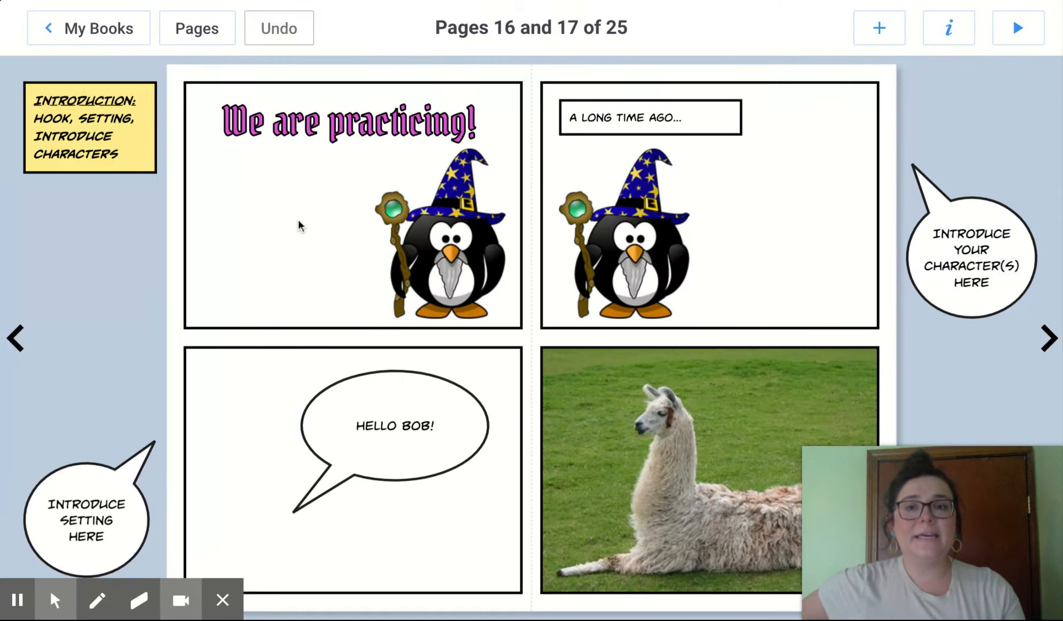